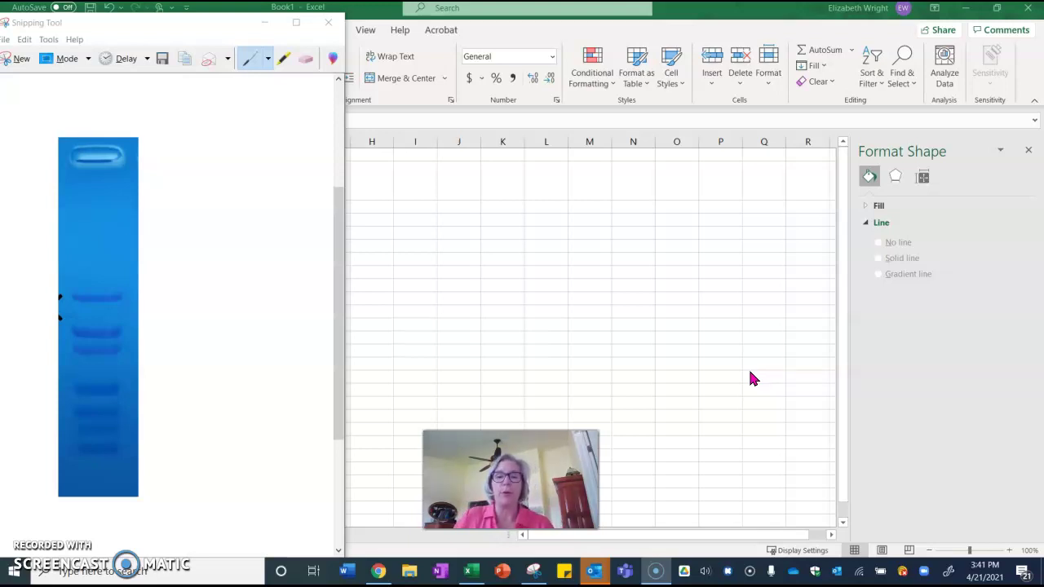
Step: Minimize the Snipping Tool gel image so the worksheet is visible
{"action": "left_click", "coordinate": [690, 349]}
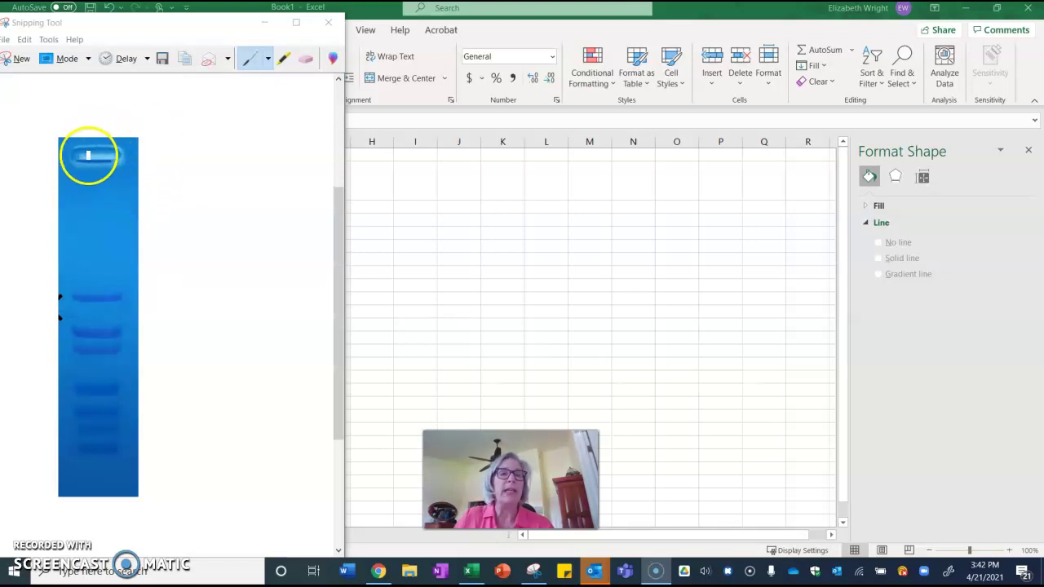
{"action": "left_click", "coordinate": [84, 196]}
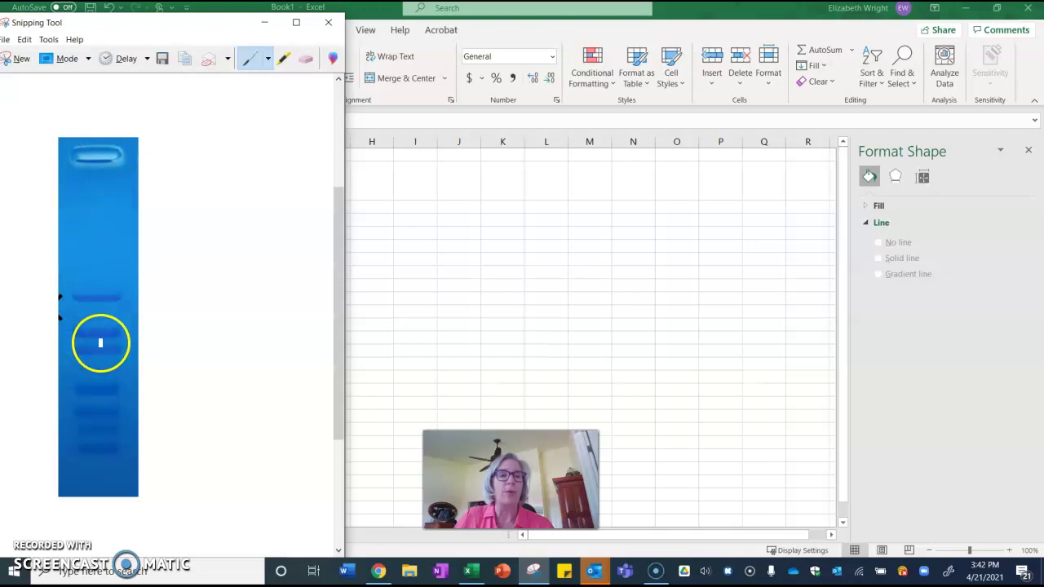
{"action": "left_click", "coordinate": [262, 23]}
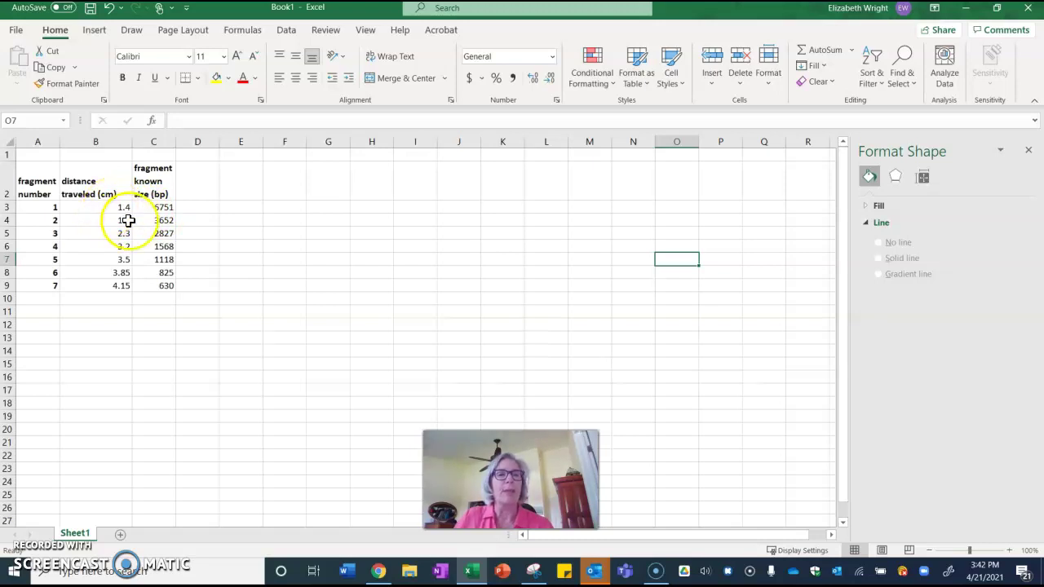
Step: Select the distance and size data B2:C9 and list the scatter chart types
{"action": "left_click", "coordinate": [69, 166]}
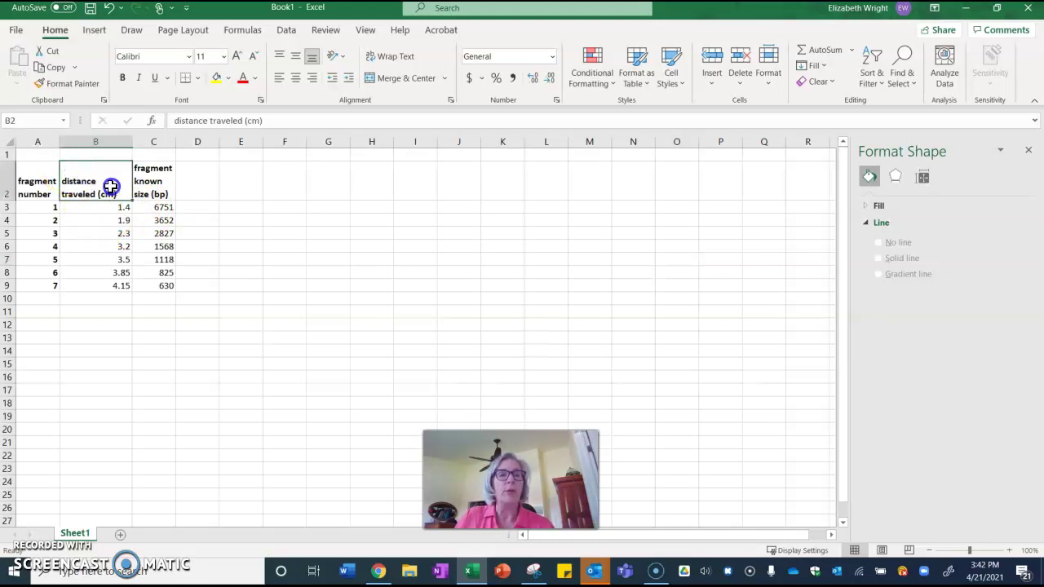
{"action": "left_click_drag", "start_coordinate": [111, 187], "coordinate": [143, 286]}
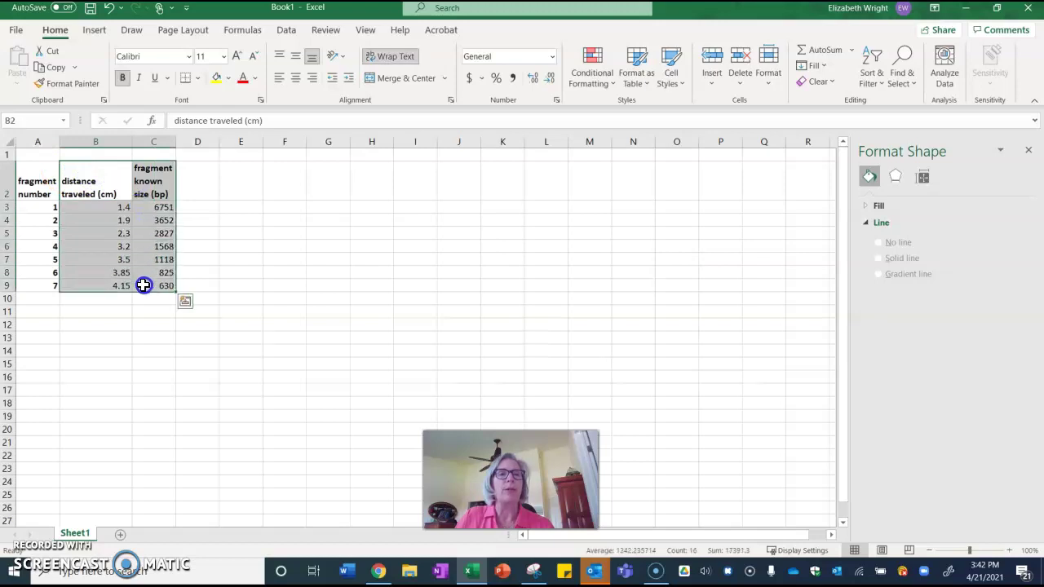
{"action": "left_click", "coordinate": [94, 30]}
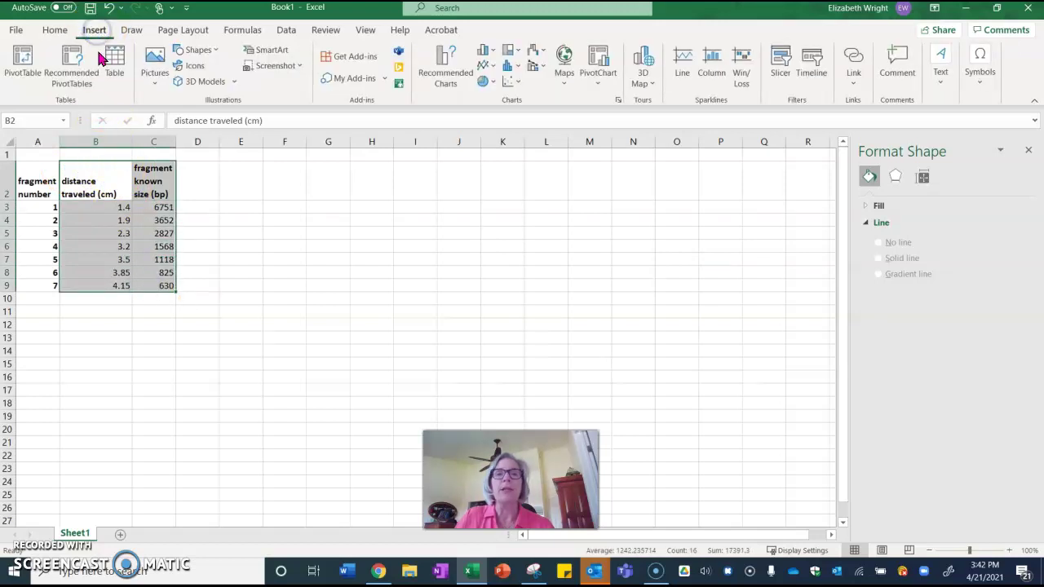
{"action": "left_click", "coordinate": [509, 81]}
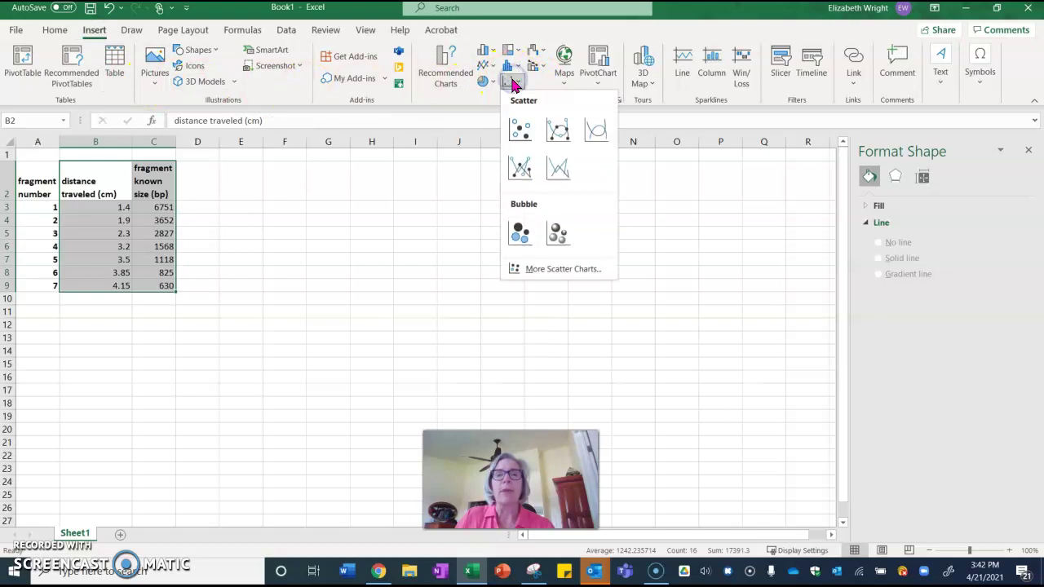
Step: Insert a Scatter with Straight Lines and Markers chart and place it beside the data table
{"action": "left_click", "coordinate": [519, 167]}
{"action": "left_click_drag", "start_coordinate": [494, 242], "coordinate": [474, 177]}
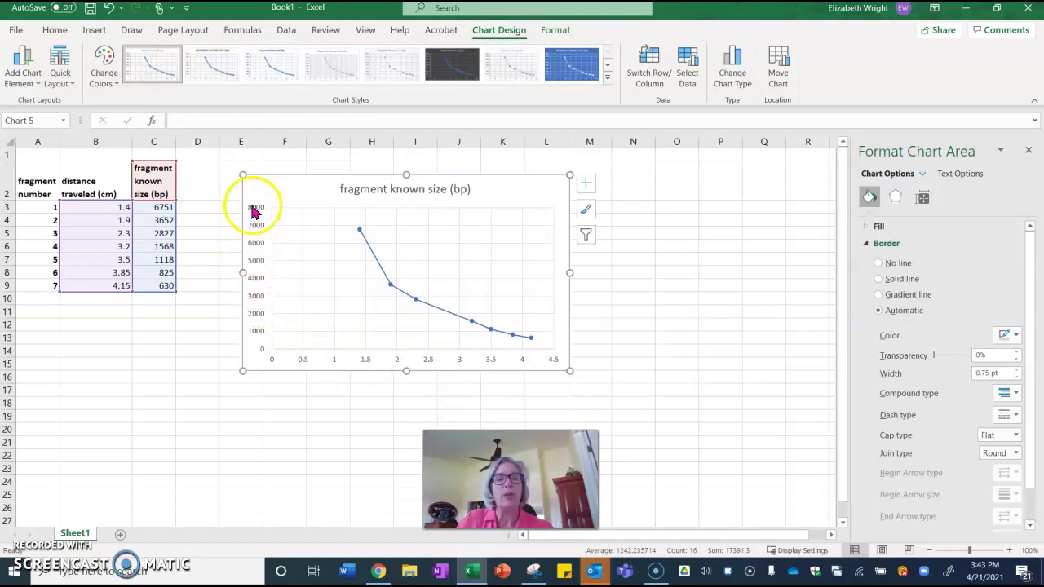
Step: Make the vertical axis logarithmic with a minimum of 100, spanning 100 to 10000
{"action": "left_click", "coordinate": [258, 301]}
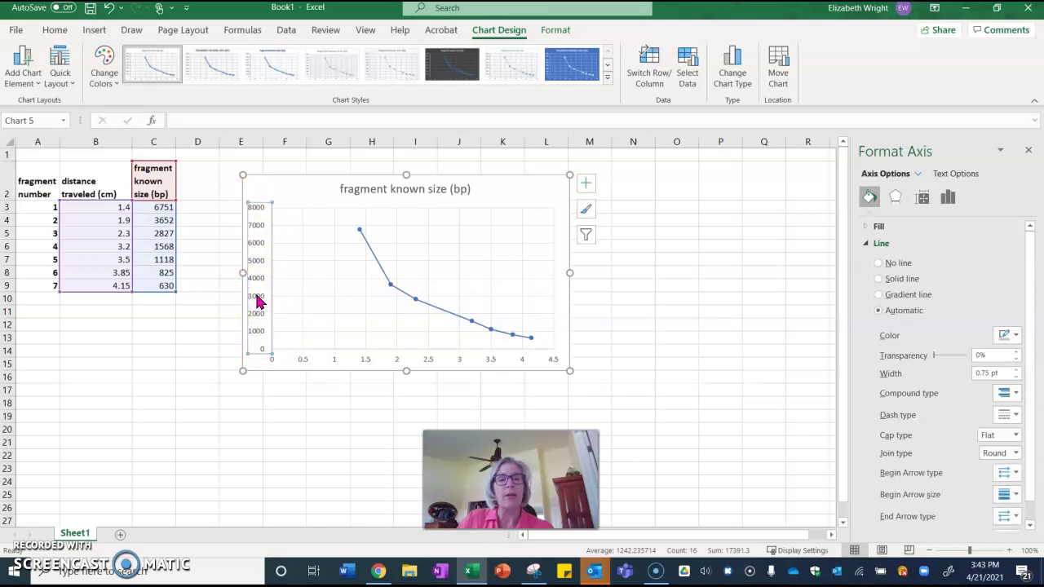
{"action": "right_click", "coordinate": [257, 301]}
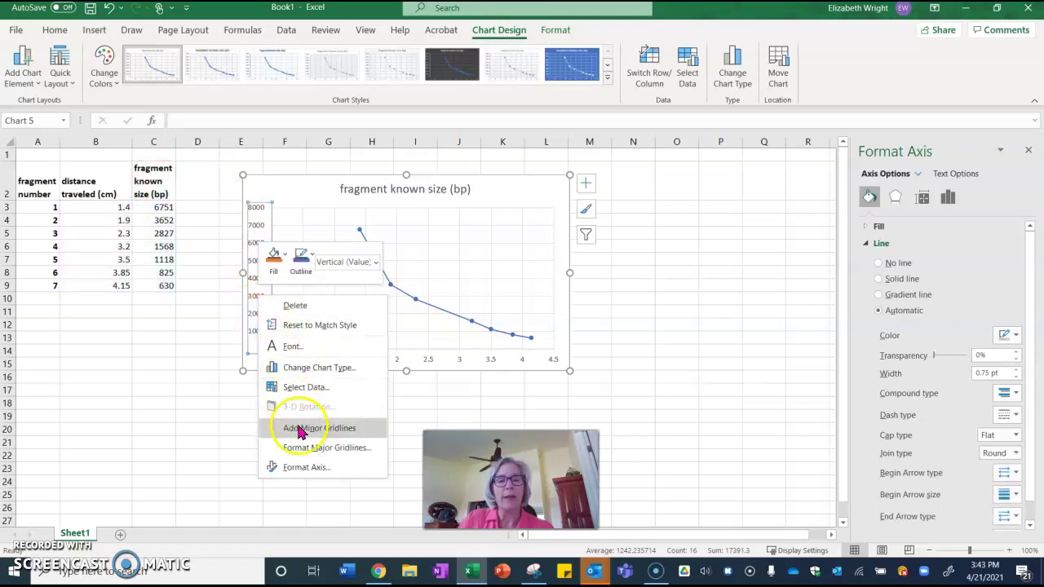
{"action": "left_click", "coordinate": [303, 467]}
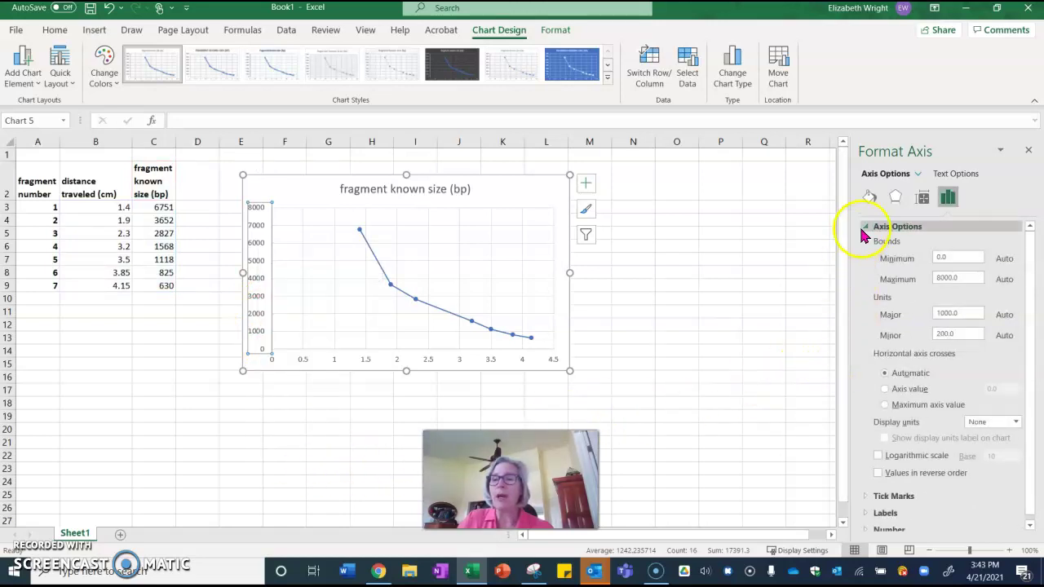
{"action": "left_click", "coordinate": [878, 456]}
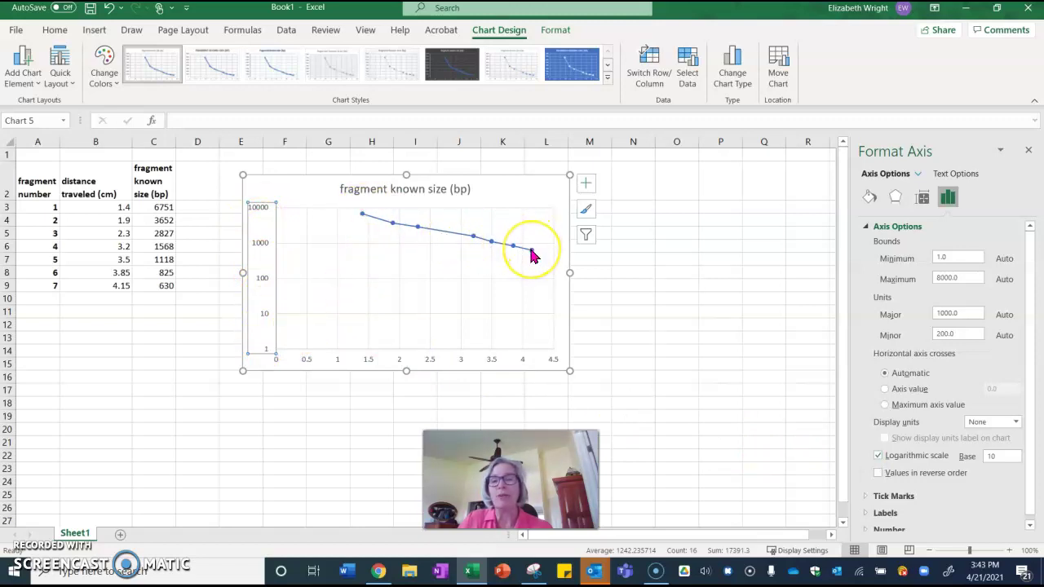
{"action": "mouse_move", "coordinate": [531, 255]}
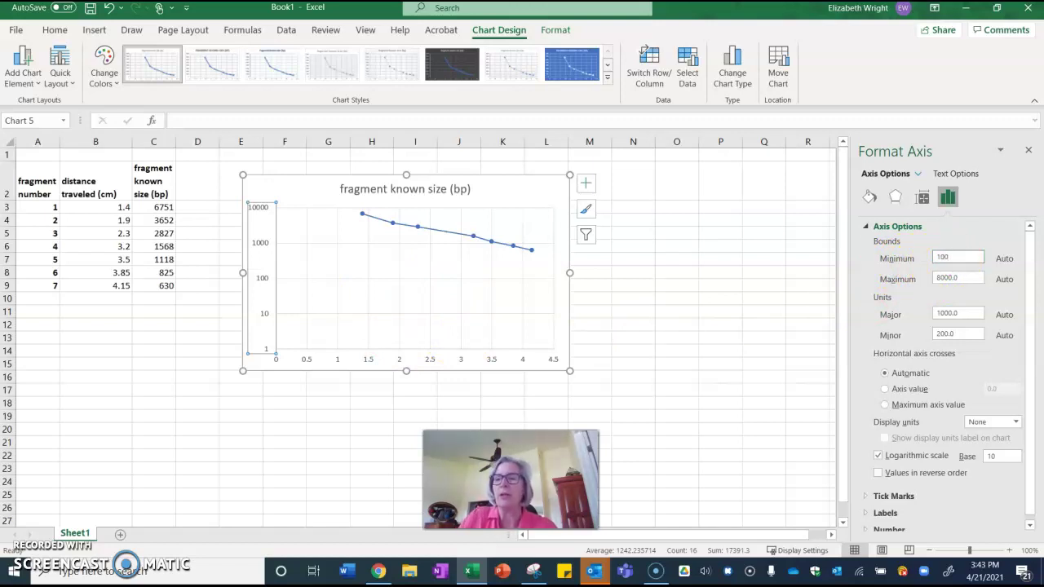
{"action": "left_click", "coordinate": [797, 340]}
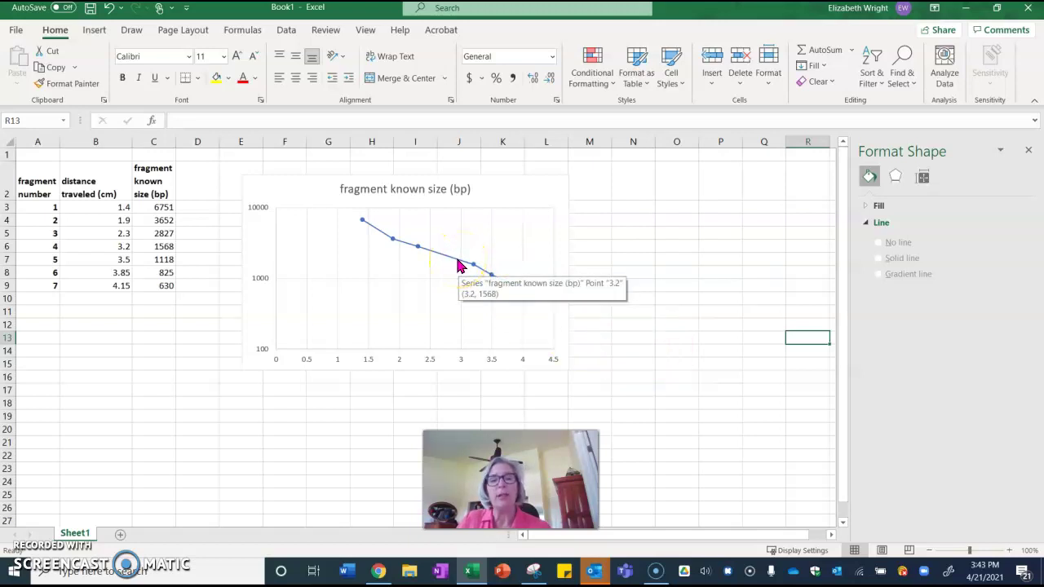
Step: Add an exponential trendline to the series and display its equation y = 19436e^-0.819x
{"action": "left_click", "coordinate": [459, 265]}
{"action": "right_click", "coordinate": [459, 265]}
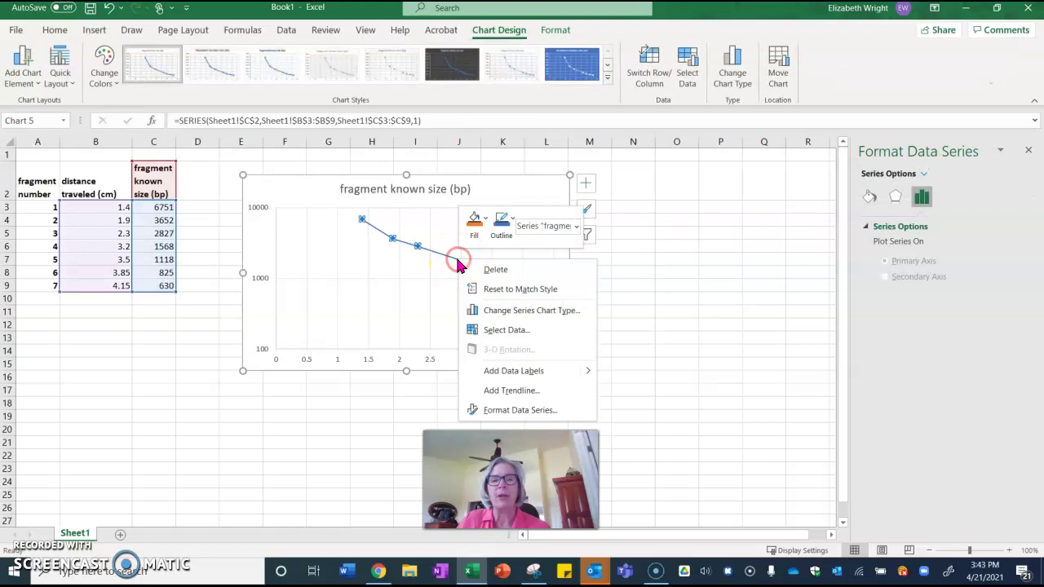
{"action": "left_click", "coordinate": [507, 395]}
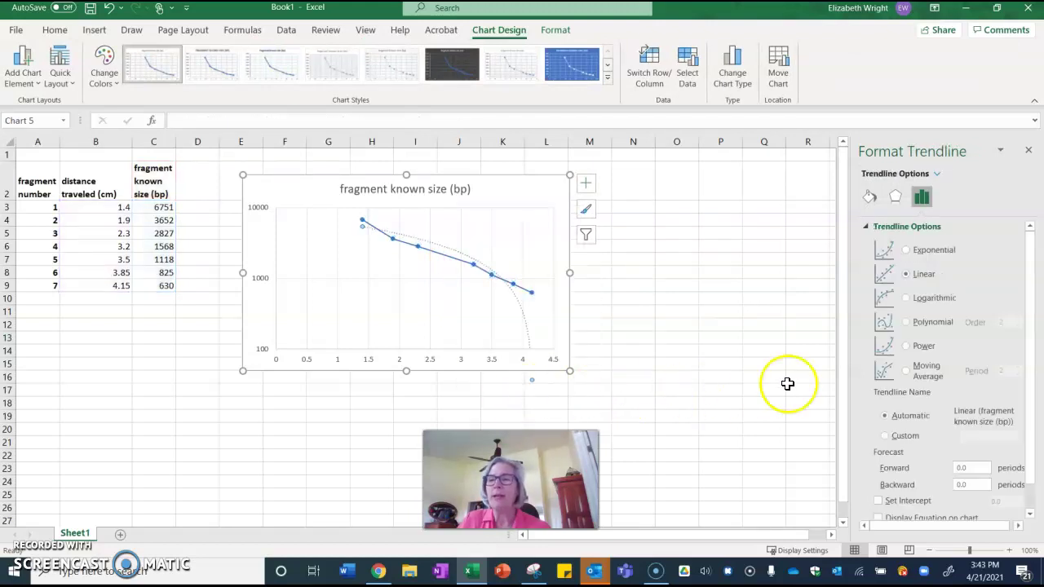
{"action": "left_click", "coordinate": [907, 251]}
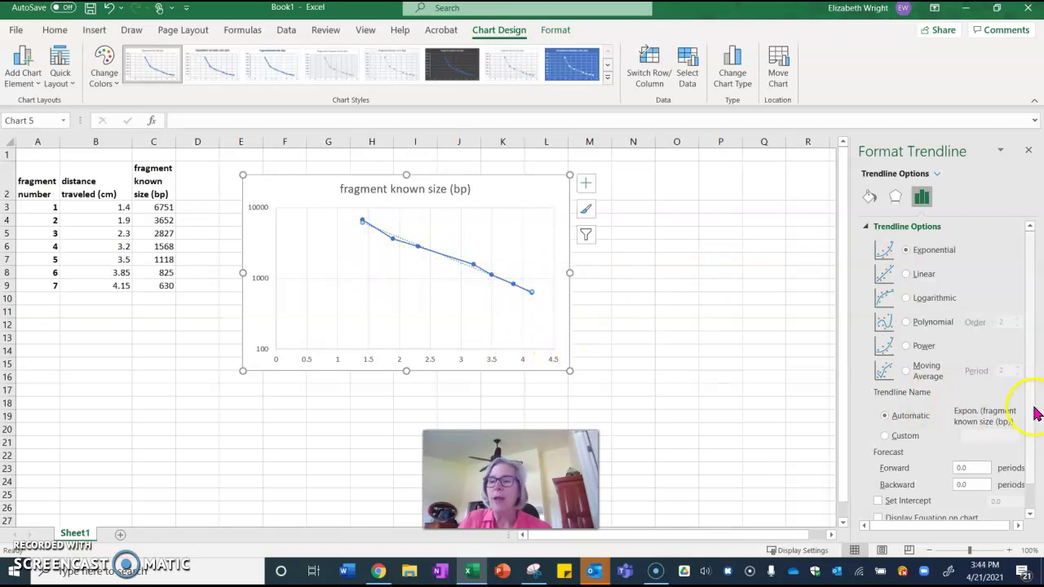
{"action": "left_click_drag", "start_coordinate": [1029, 414], "coordinate": [1029, 450]}
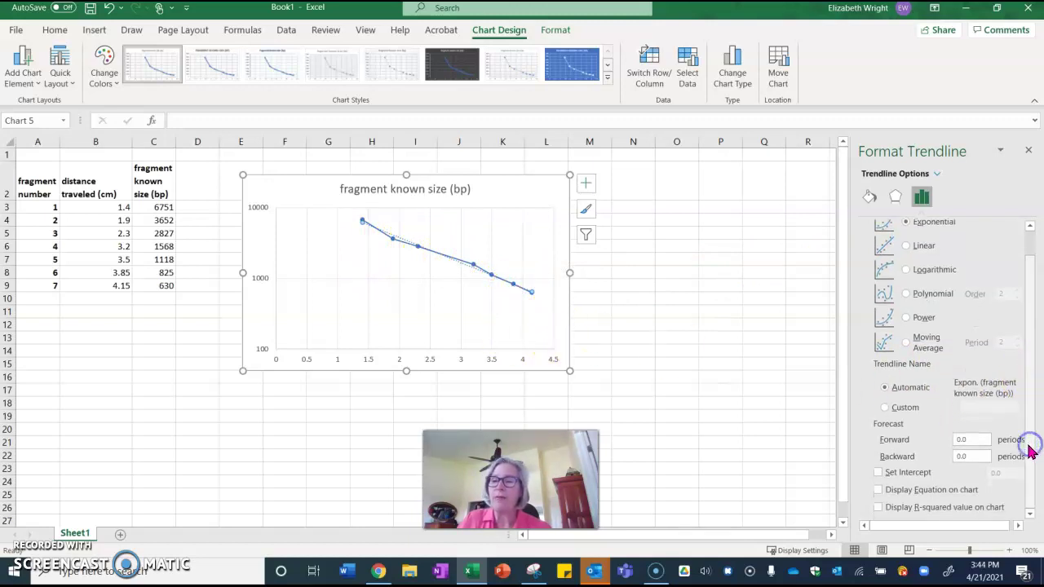
{"action": "left_click", "coordinate": [1019, 458]}
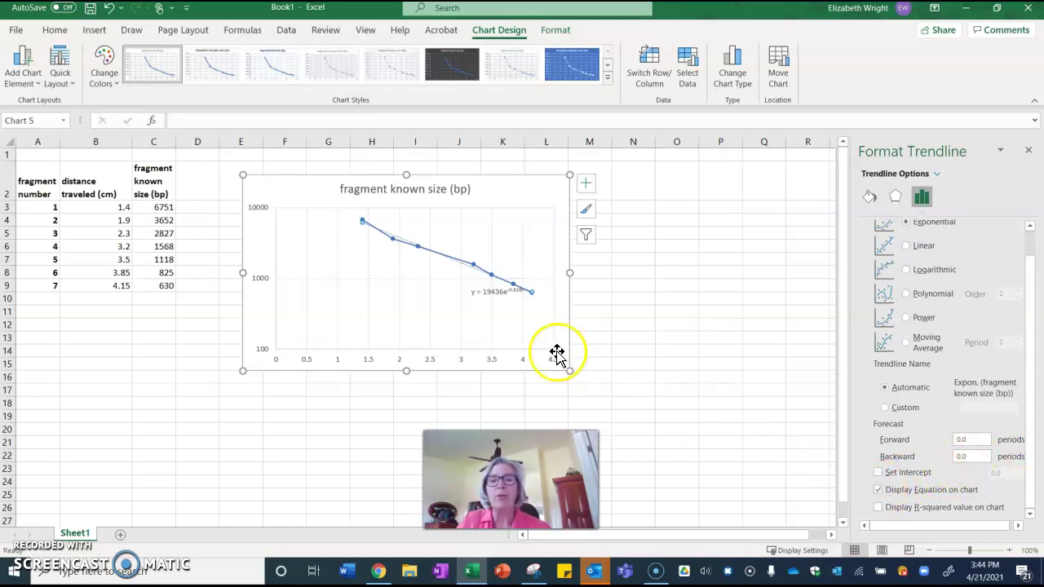
Step: Move the trendline equation below the data line at the plot centre and make it bold
{"action": "left_click", "coordinate": [487, 290]}
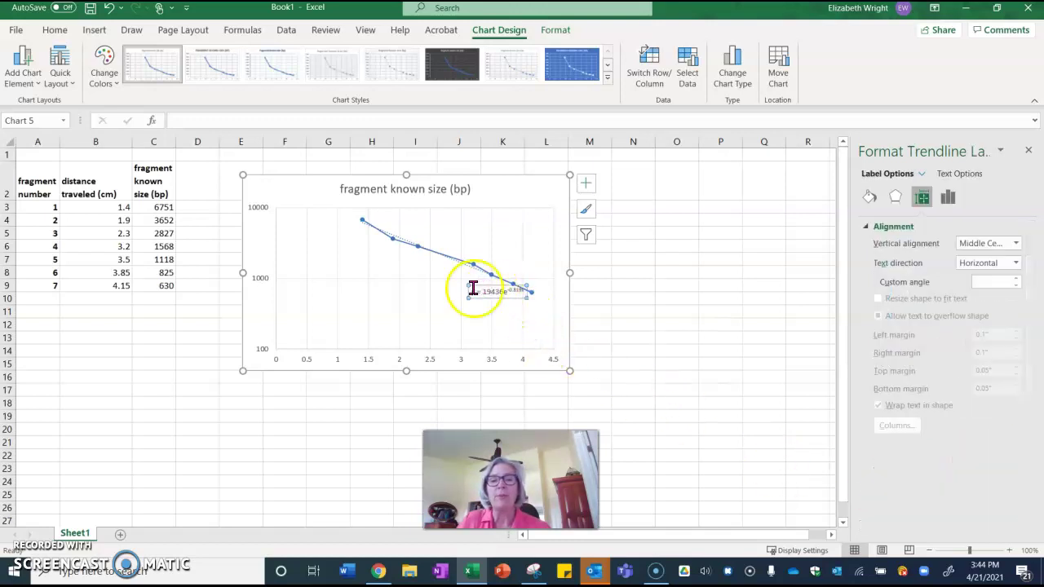
{"action": "left_click_drag", "start_coordinate": [477, 293], "coordinate": [406, 285]}
{"action": "left_click", "coordinate": [55, 30]}
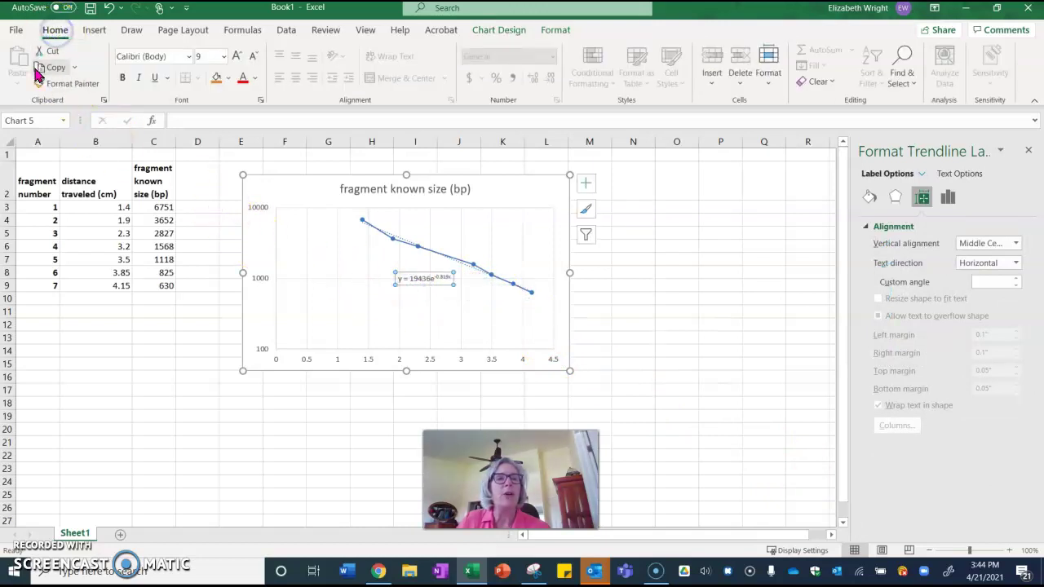
{"action": "left_click", "coordinate": [122, 79]}
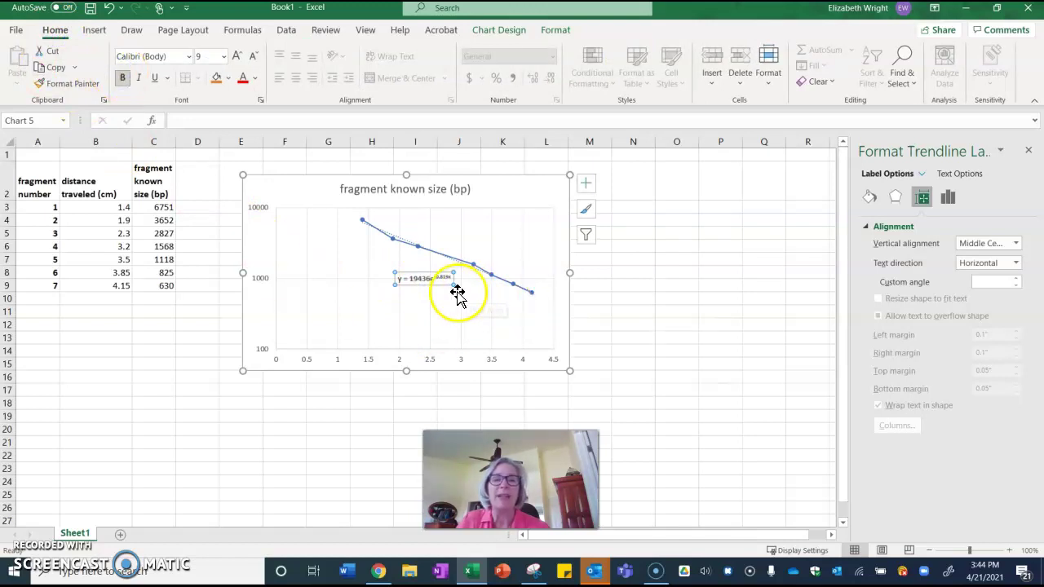
{"action": "left_click", "coordinate": [692, 323]}
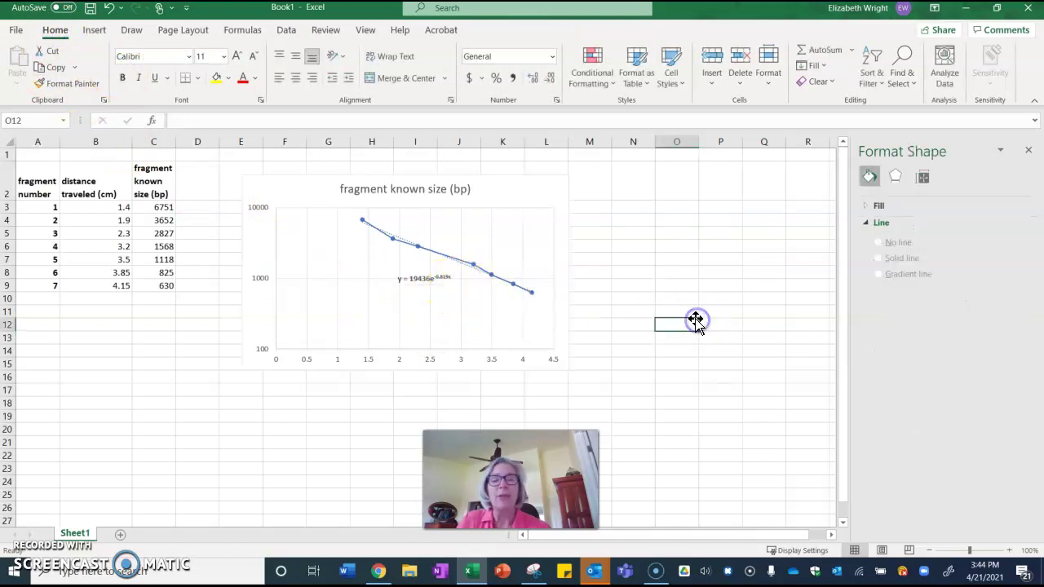
Step: Add Primary Minor Horizontal and Primary Minor Vertical gridlines to the chart
{"action": "left_click", "coordinate": [350, 273]}
{"action": "left_click", "coordinate": [554, 29]}
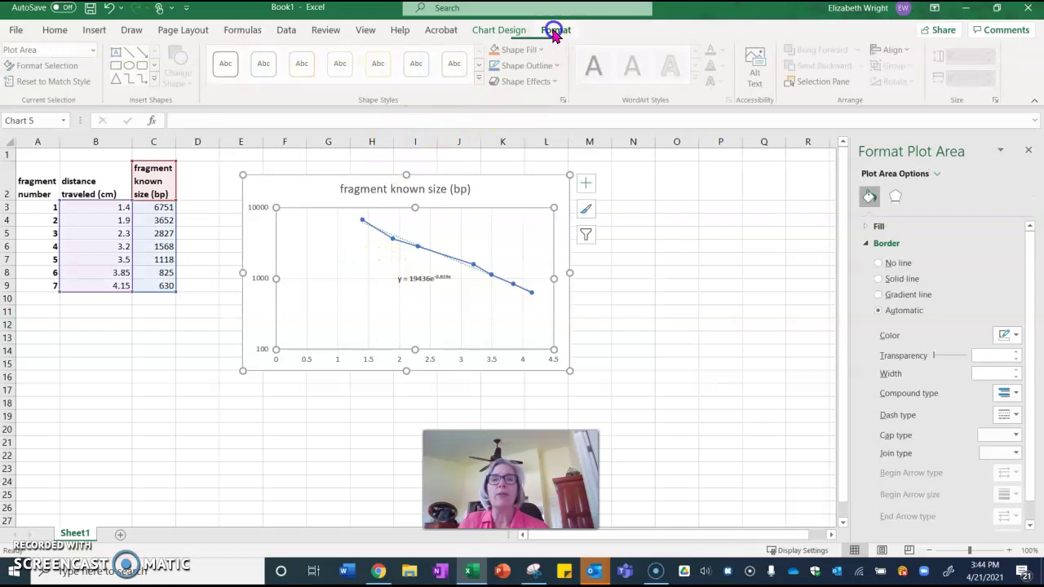
{"action": "left_click", "coordinate": [511, 36]}
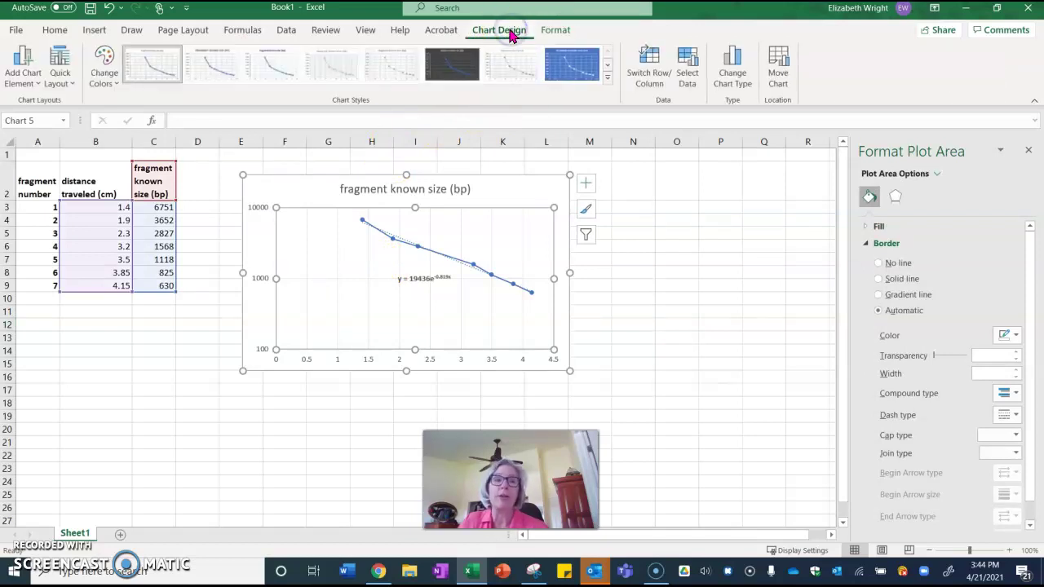
{"action": "left_click", "coordinate": [24, 78]}
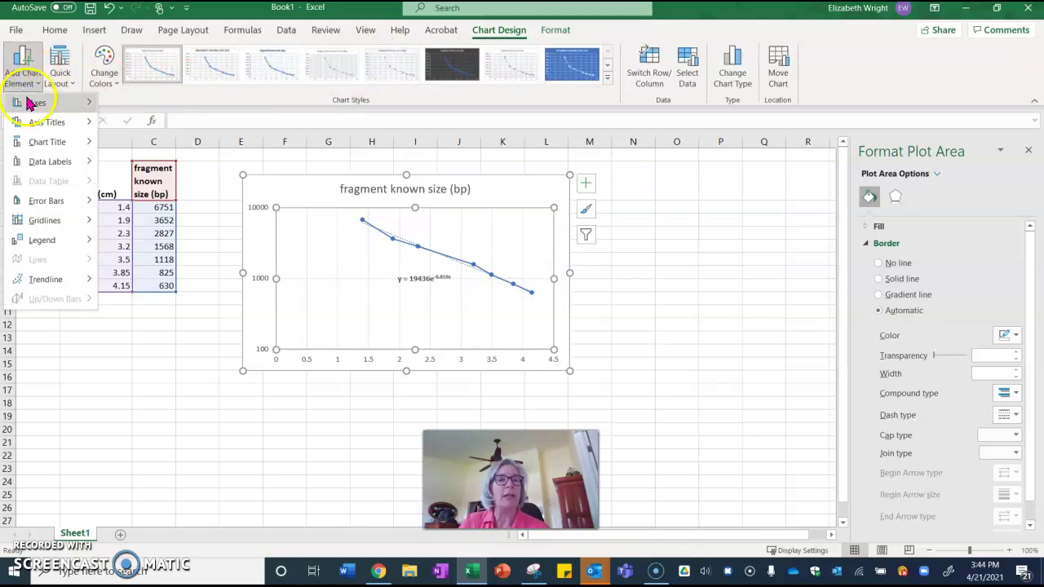
{"action": "mouse_move", "coordinate": [39, 225]}
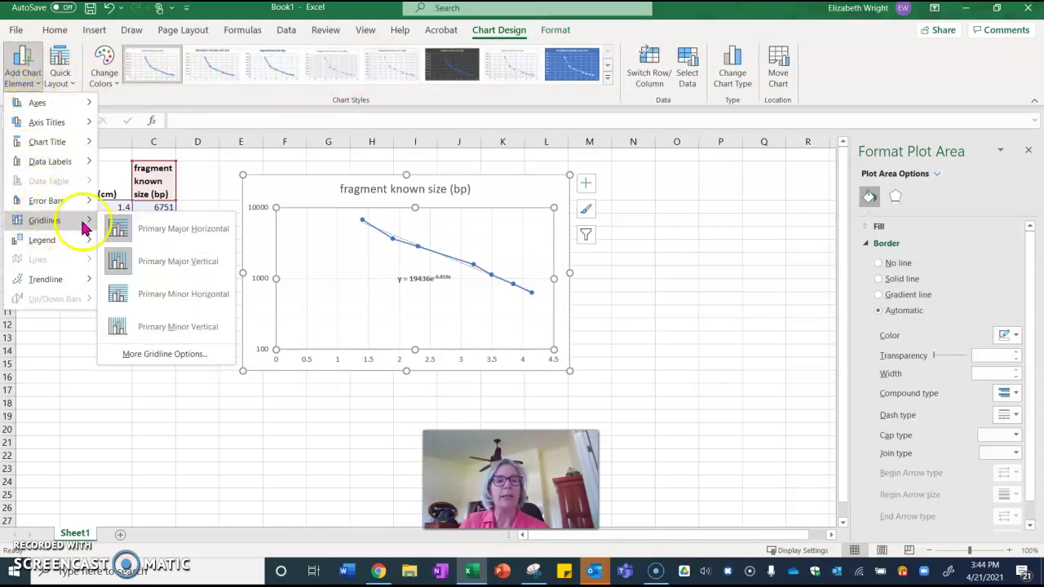
{"action": "left_click", "coordinate": [176, 296]}
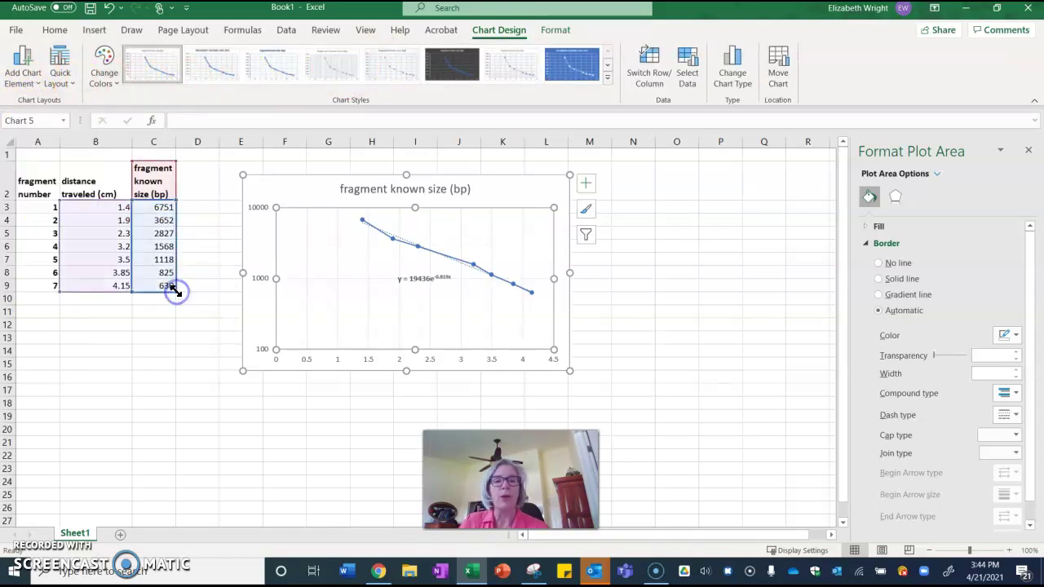
{"action": "left_click", "coordinate": [20, 73]}
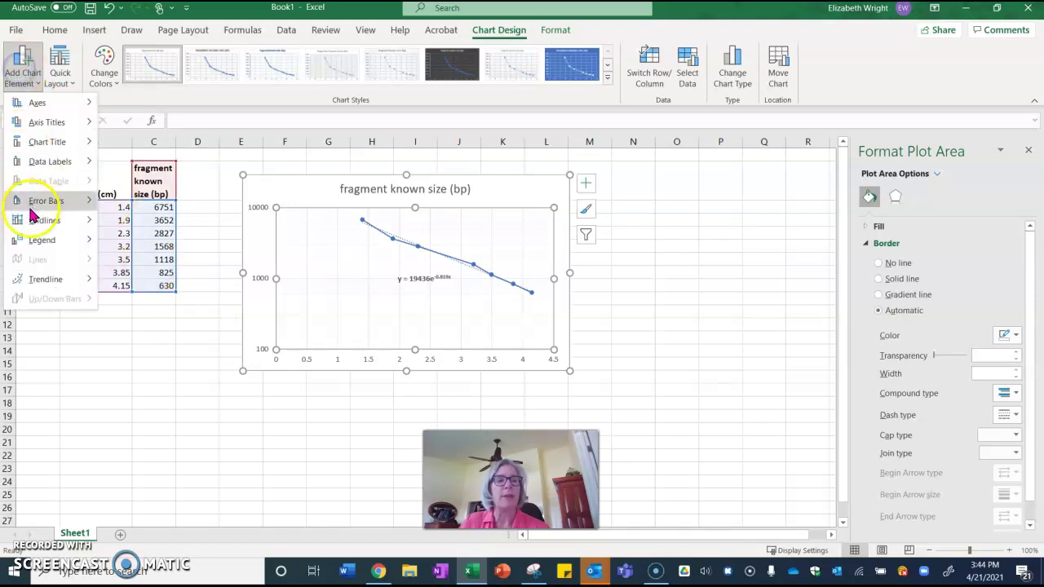
{"action": "mouse_move", "coordinate": [37, 220]}
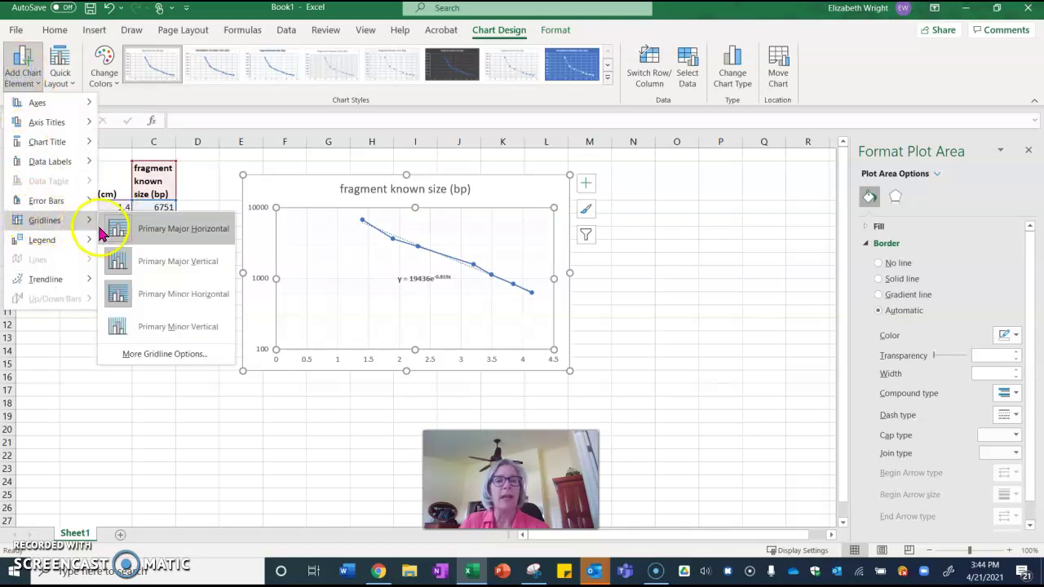
{"action": "left_click", "coordinate": [167, 325]}
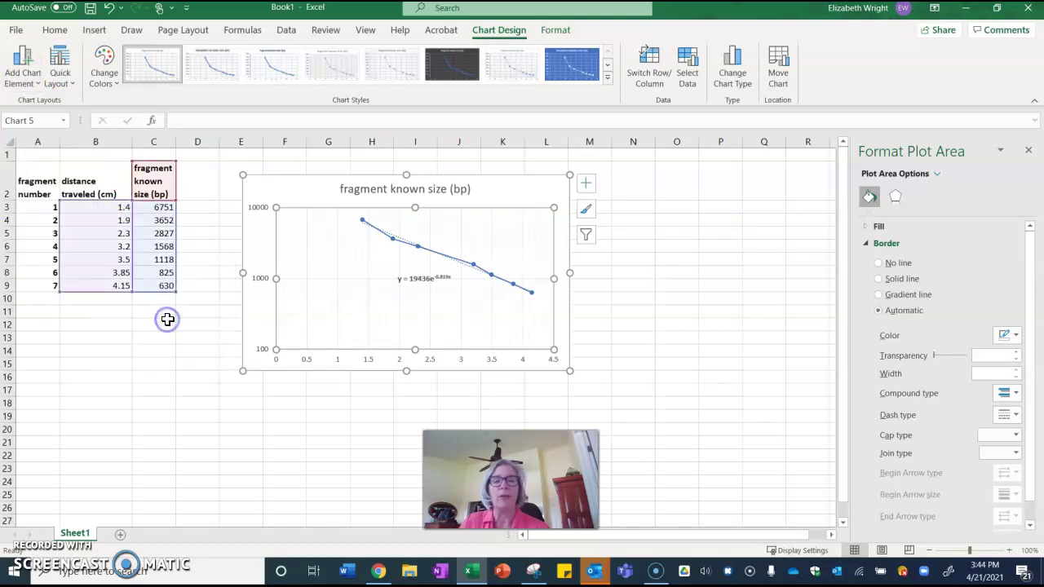
{"action": "left_click", "coordinate": [434, 315]}
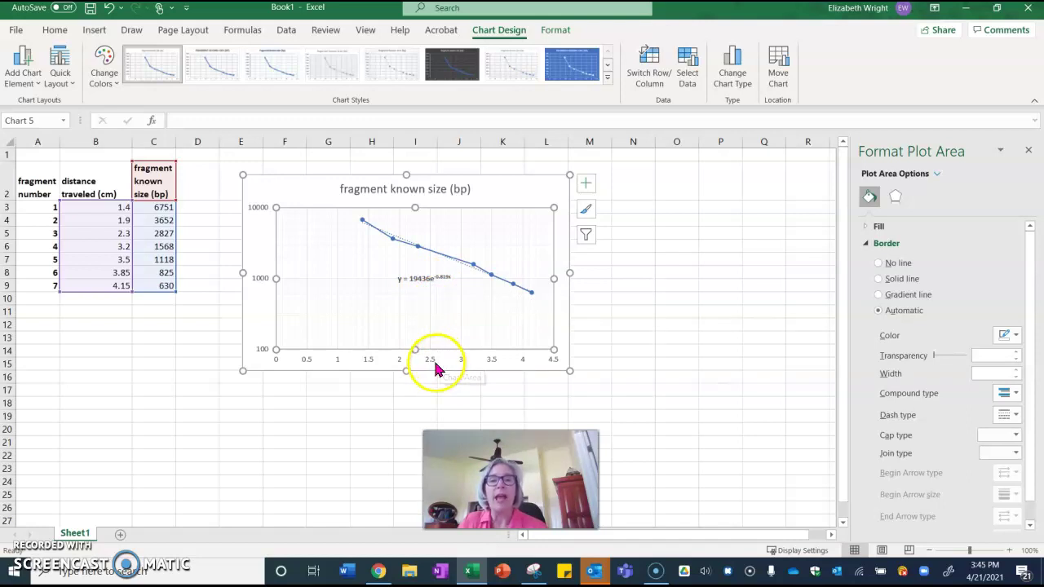